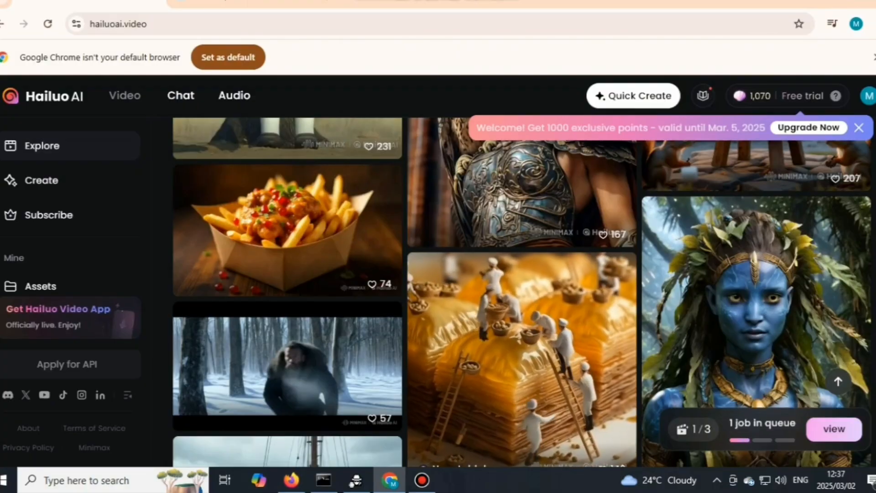
Browse the sample videos in the Explore gallery
scroll(523, 292, "down", 15)
scroll(523, 293, "down", 15)
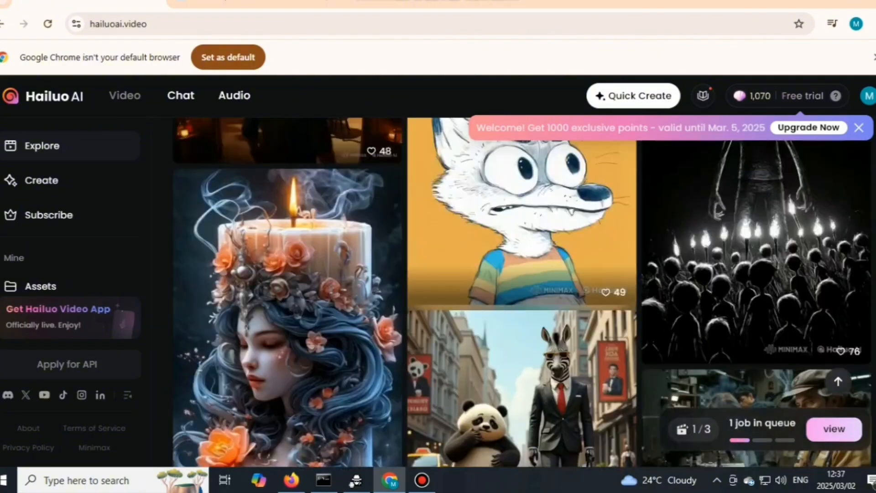
scroll(523, 292, "up", 10)
scroll(522, 292, "up", 15)
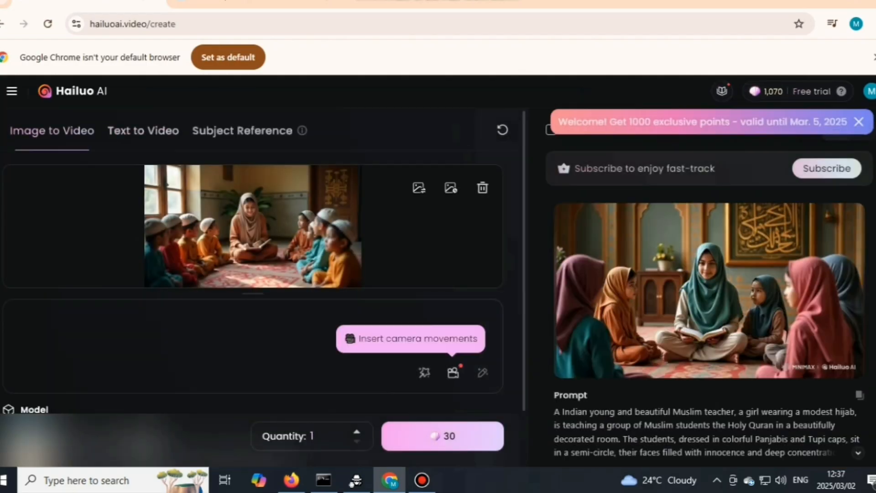
Load Flux_Dev_A_Indian_young_and_beautiful_Muslim_teacher_a_girl_we_3 from Downloads as the Image to Video source and view it enlarged
left_click(143, 130)
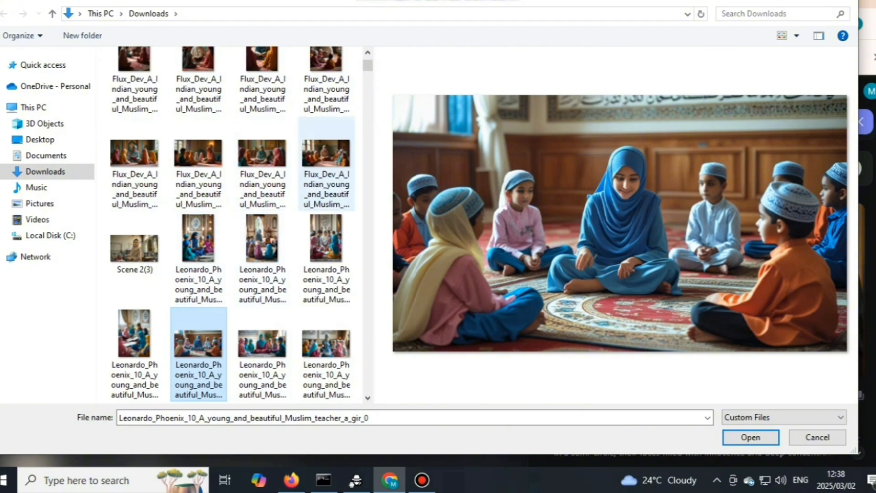
left_click(326, 171)
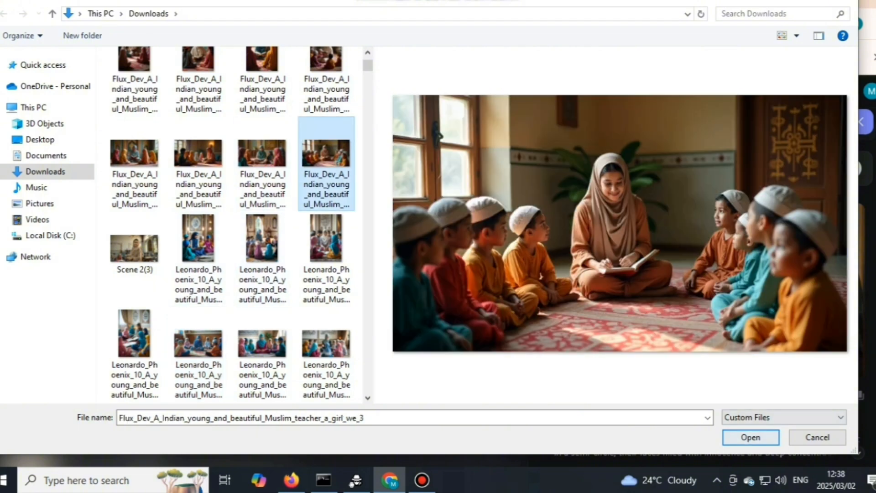
key("Return")
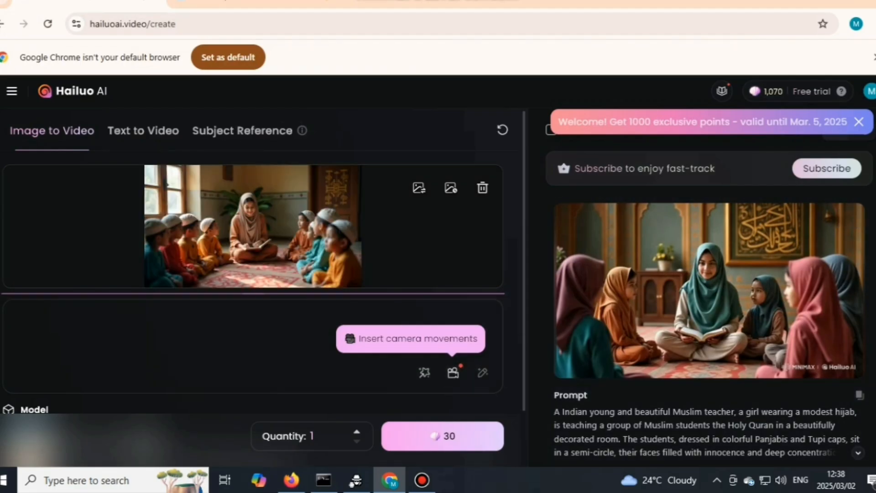
scroll(263, 288, "down", 2)
scroll(262, 287, "up", 2)
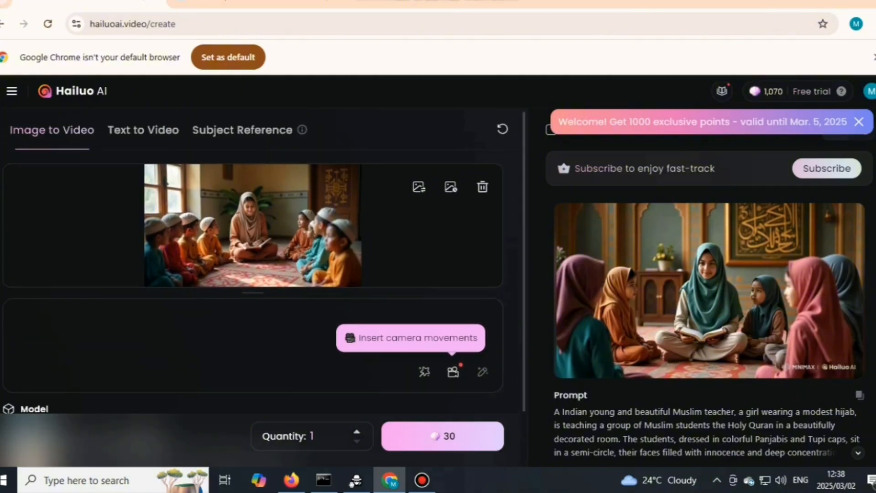
scroll(262, 288, "down", 2)
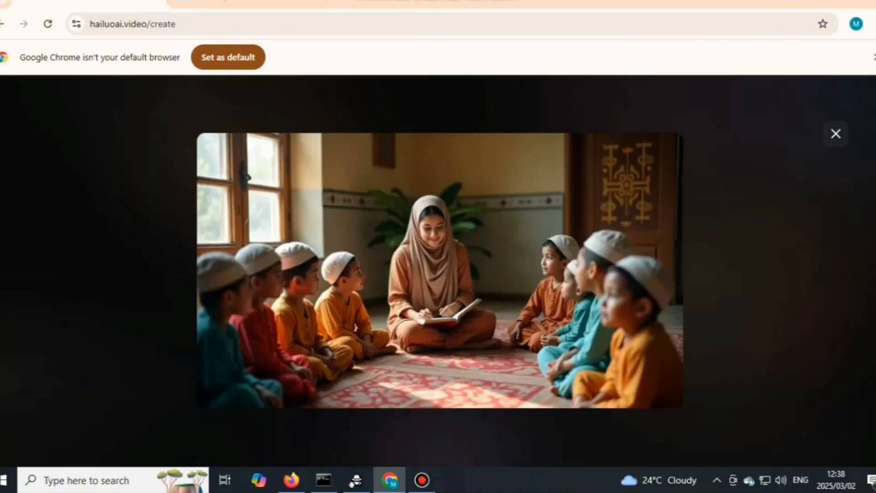
key("Escape")
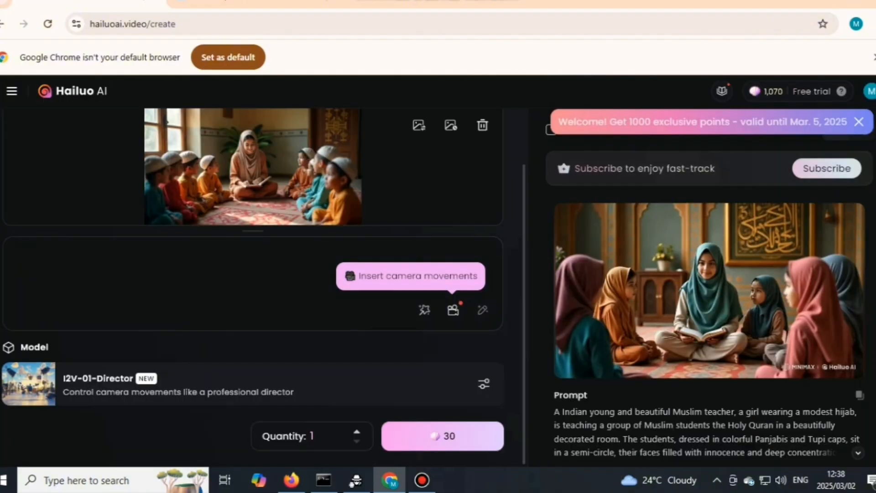
Paste the copied paragraph beginning "Her demeanour is gentle yet confident" into the video prompt
right_click(24, 256)
left_click(55, 314)
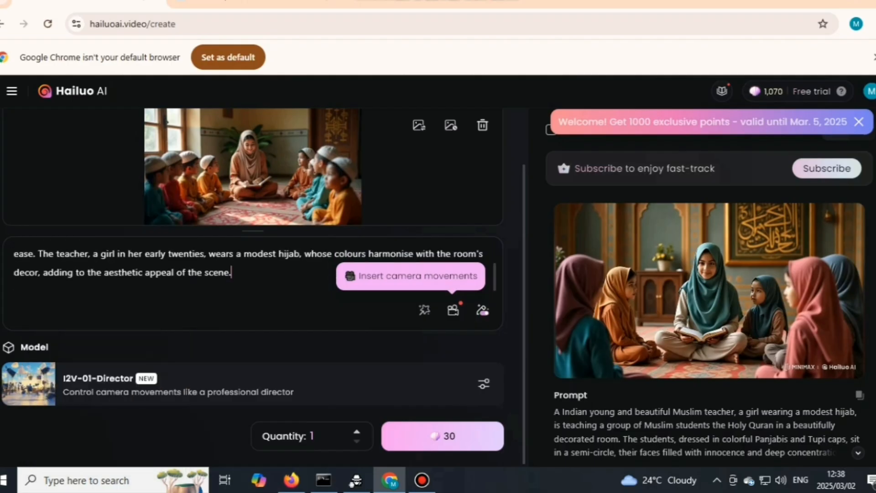
scroll(252, 274, "up", 3)
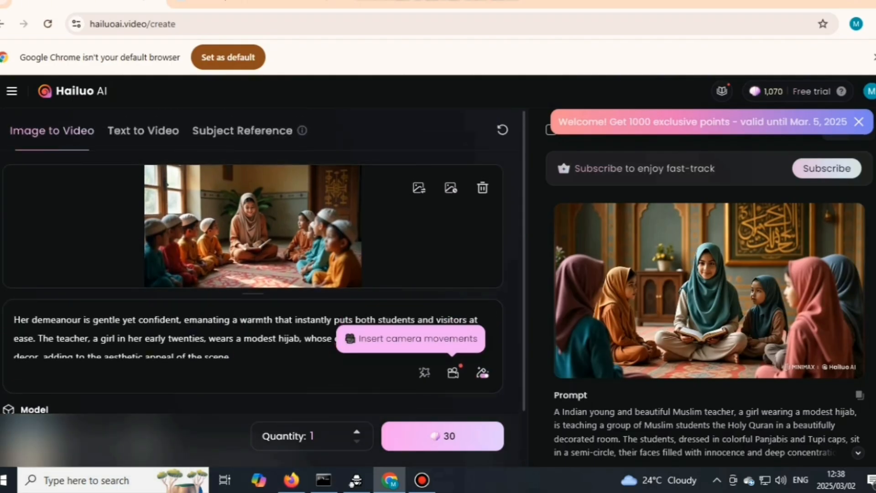
scroll(253, 255, "down", 1)
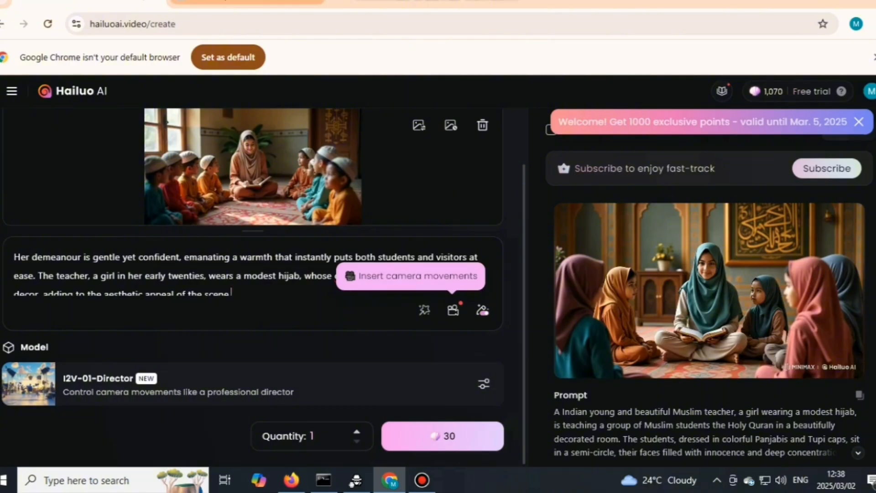
Switch to the Google Docs document in Firefox and review its three prompt paragraphs
left_click(291, 480)
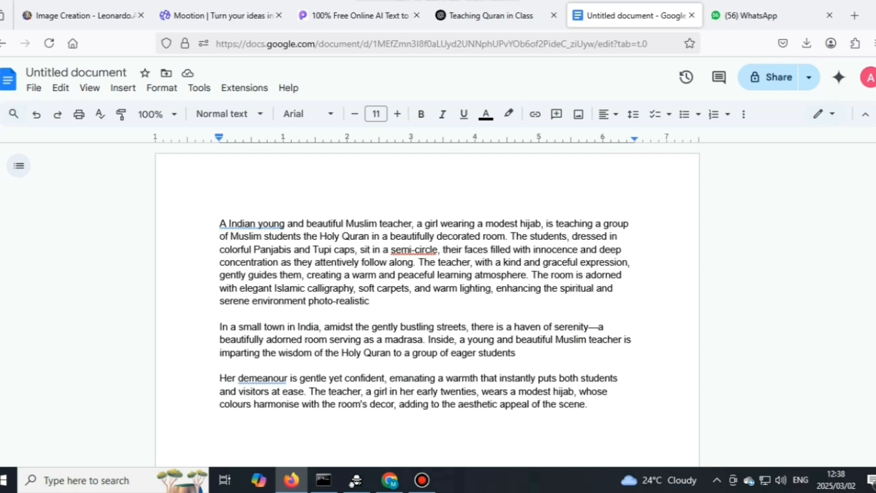
left_click_drag(220, 224, 470, 262)
left_click_drag(220, 327, 515, 353)
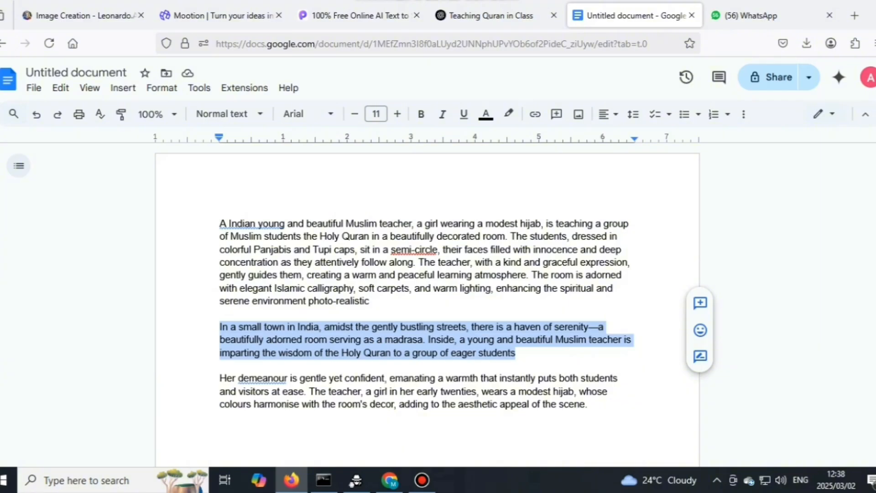
left_click(619, 379)
left_click_drag(221, 365, 222, 418)
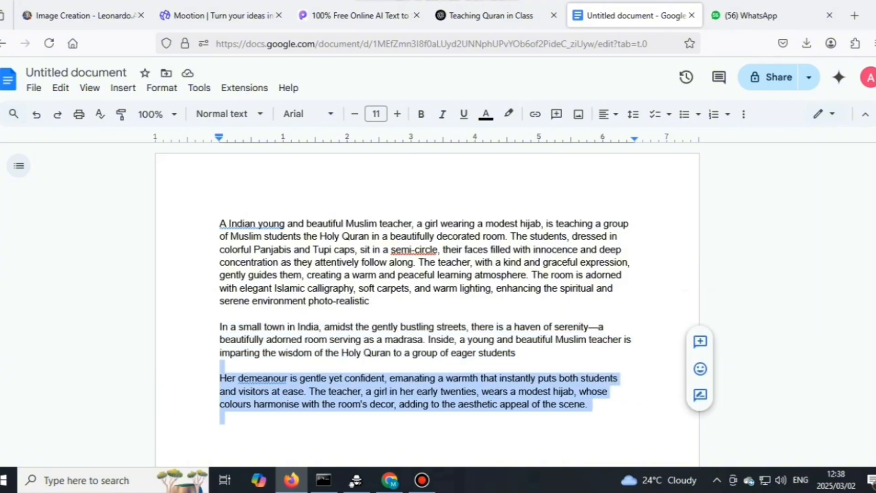
left_click(564, 340)
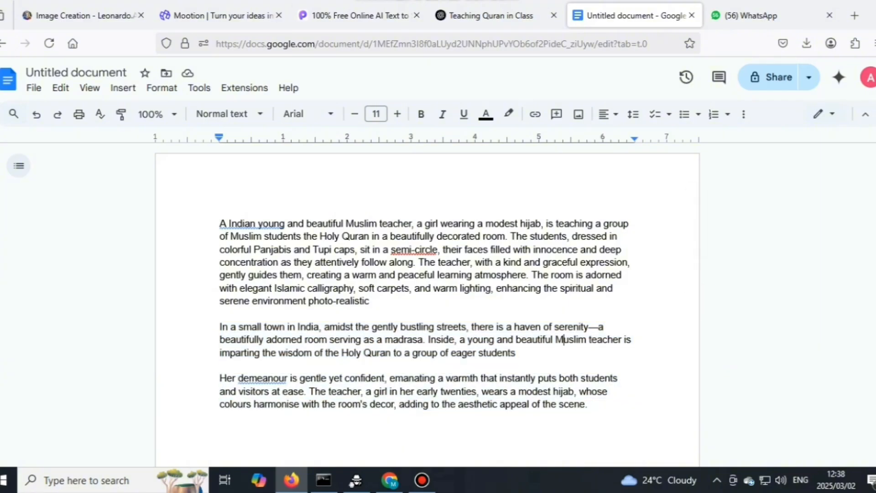
mouse_move(491, 15)
Return to Hailuo AI in Chrome and generate one video from the loaded image and prompt with the I2V-01-Director model
left_click(390, 480)
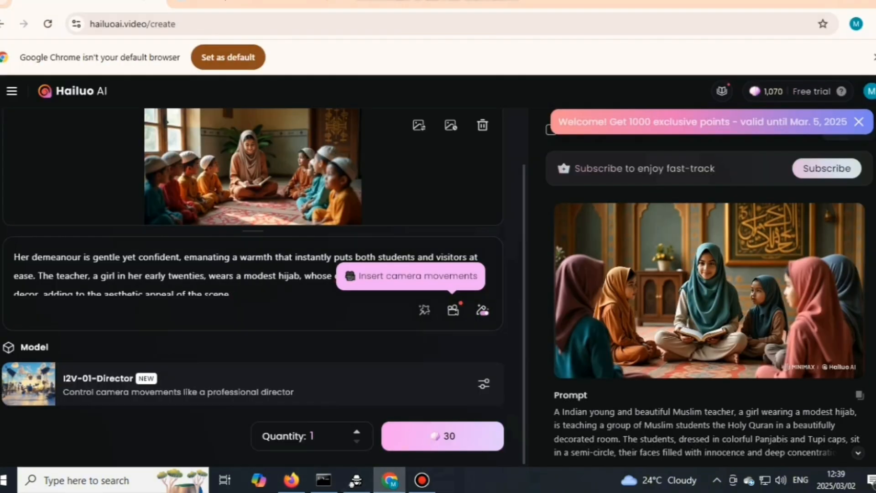
scroll(253, 287, "up", 1)
scroll(252, 288, "down", 1)
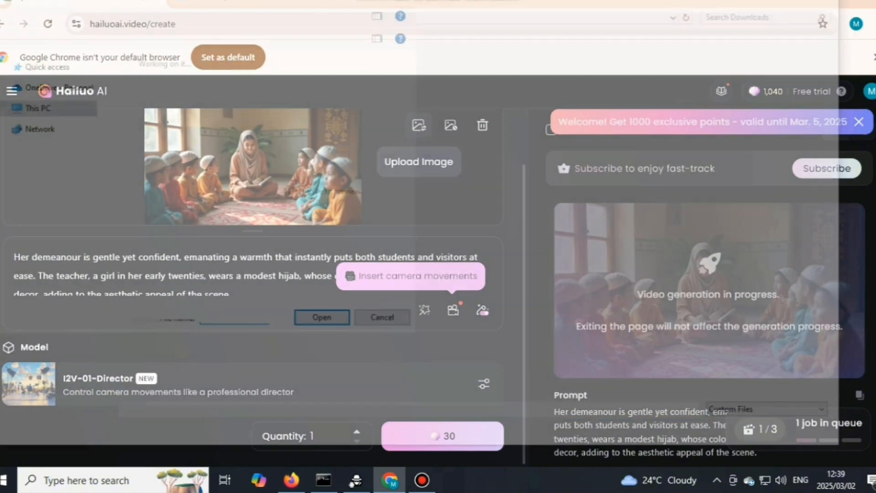
Replace the source image with Leonardo_Phoenix_10_A_young_and_beautiful_Muslim_teacher_a_gir_3 from Downloads
left_click(419, 125)
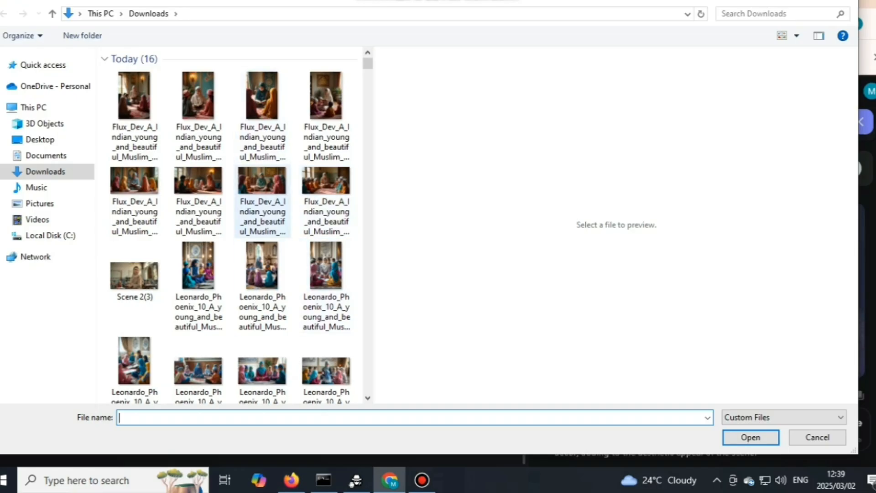
left_click(262, 201)
left_click(199, 201)
left_click(135, 201)
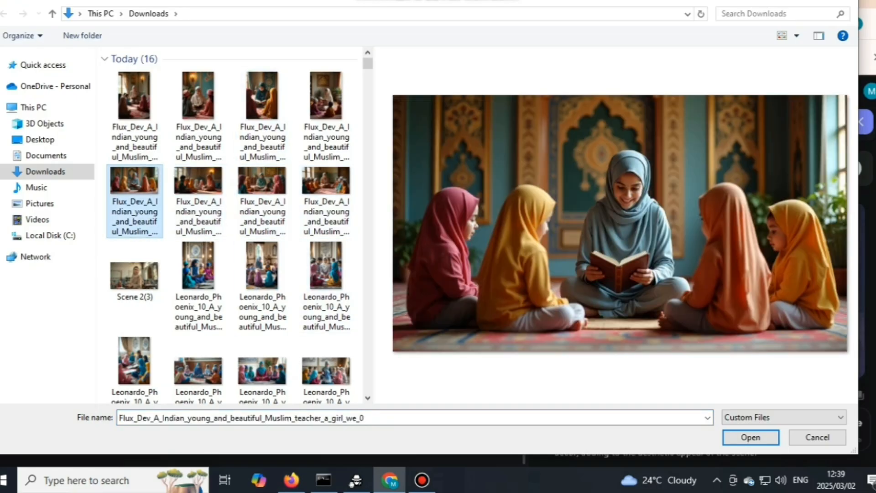
left_click(326, 370)
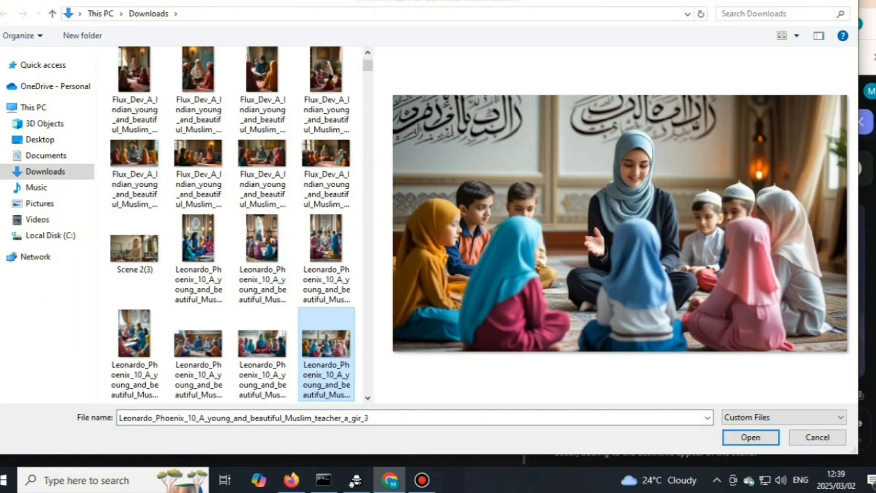
key("Return")
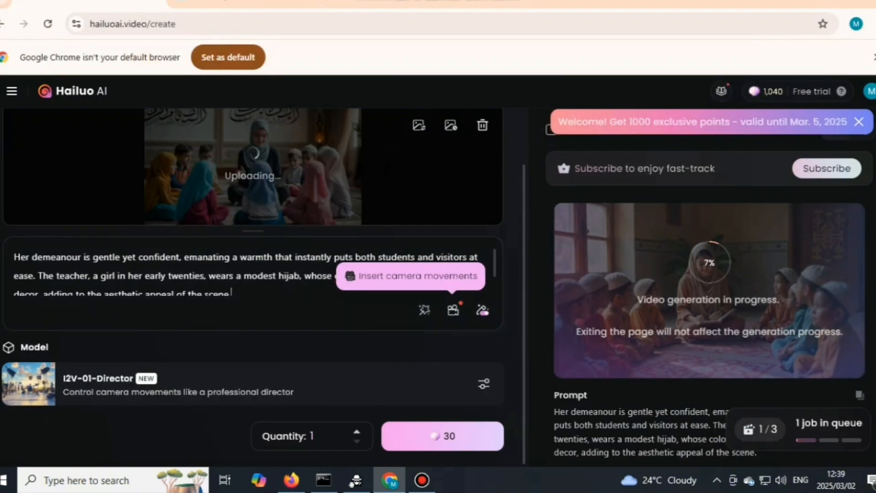
Clear the video prompt and copy the first paragraph, beginning "A Indian young and beautiful Muslim teacher", from the Google Docs document in Firefox
key("ctrl+a")
key("BackSpace")
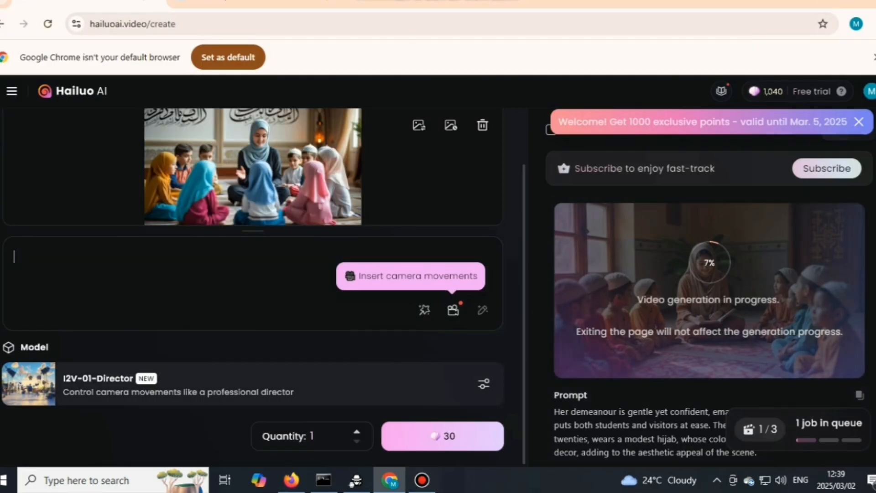
left_click(291, 480)
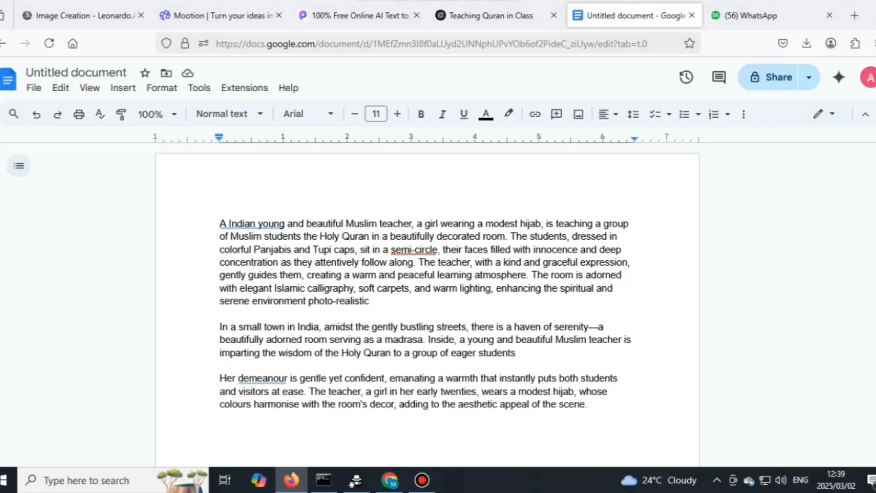
left_click_drag(220, 223, 372, 300)
right_click(401, 262)
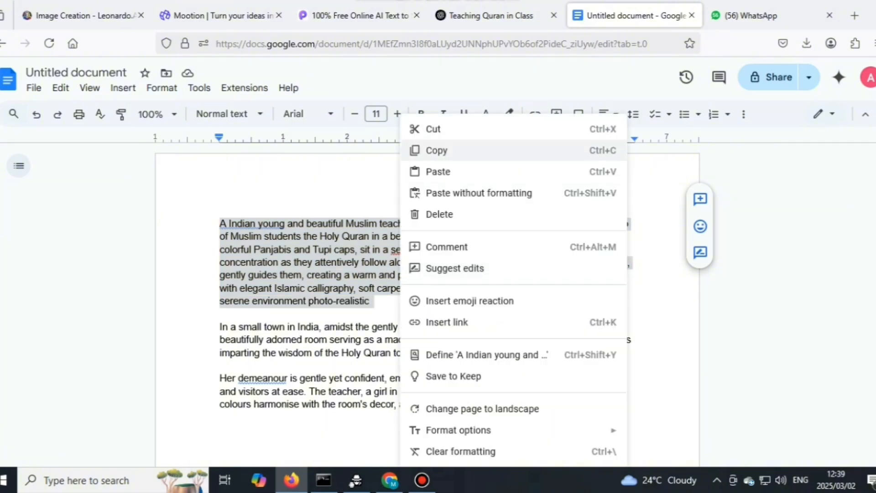
left_click(429, 149)
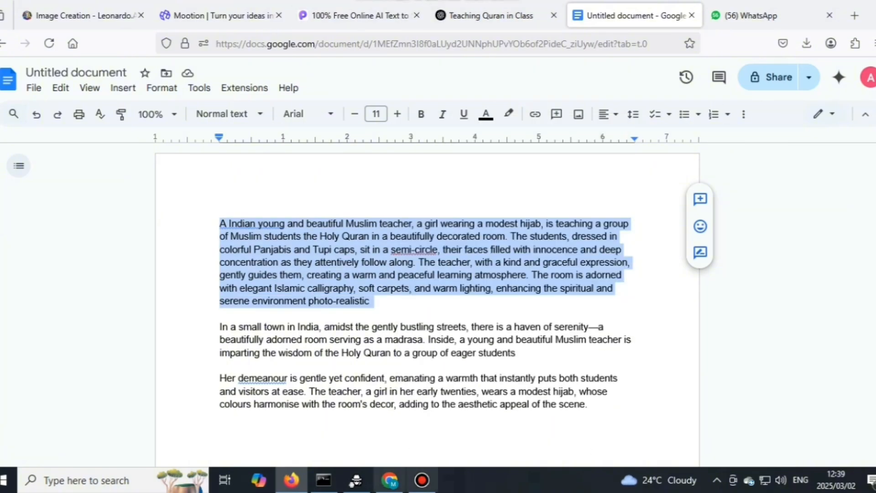
Paste the copied paragraph as the prompt in Hailuo AI and generate one video from the new image
left_click(390, 480)
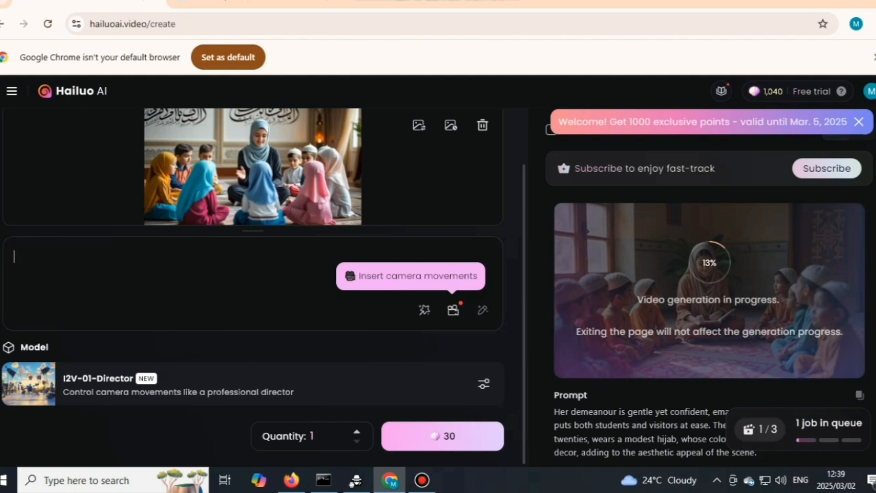
right_click(27, 274)
left_click(50, 313)
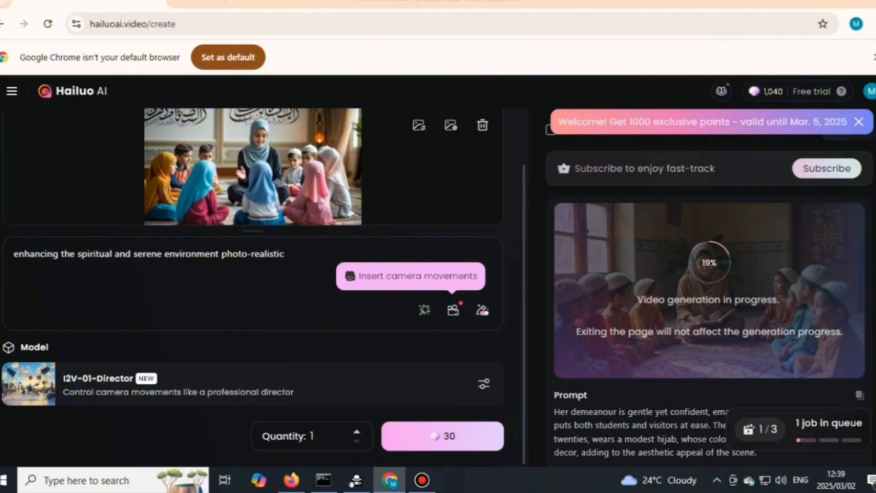
Open the finished video of the teacher in a teal hijab from the generation history and play it
scroll(710, 308, "down", 3)
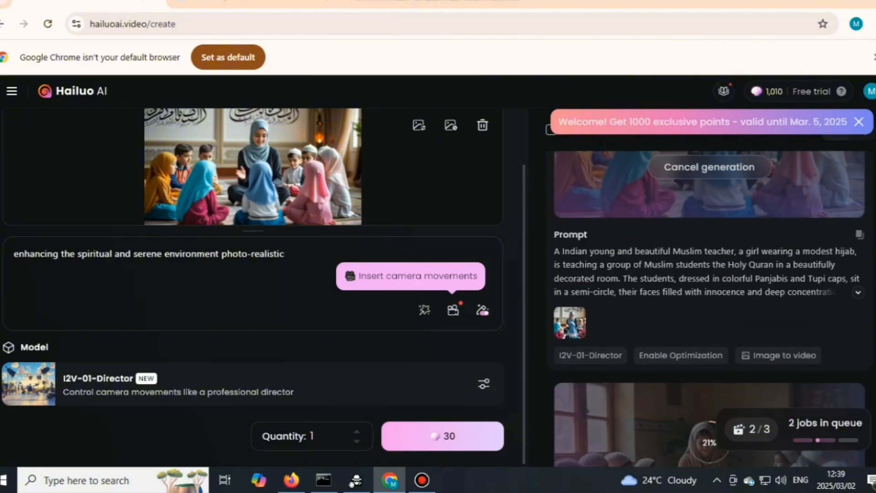
scroll(709, 309, "down", 9)
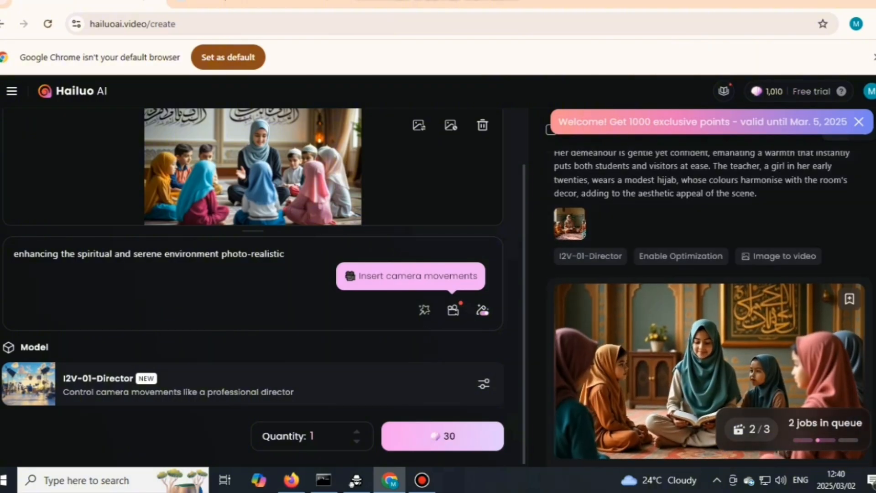
scroll(709, 308, "down", 3)
left_click(709, 255)
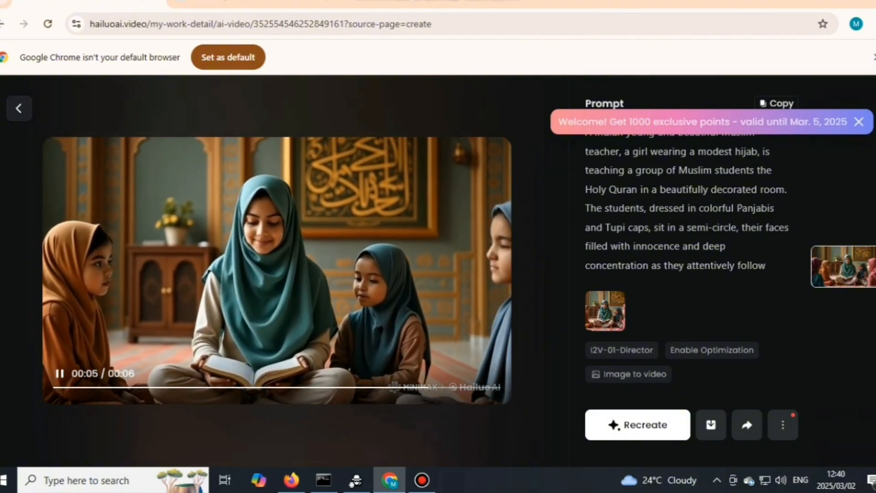
Return to the creation page and check the two newly submitted videos in the generation history
key("alt+Left")
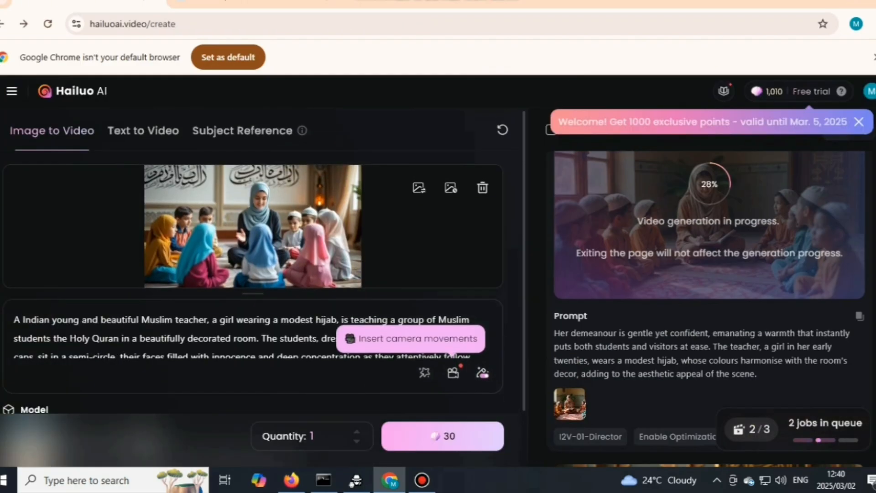
scroll(709, 283, "up", 2)
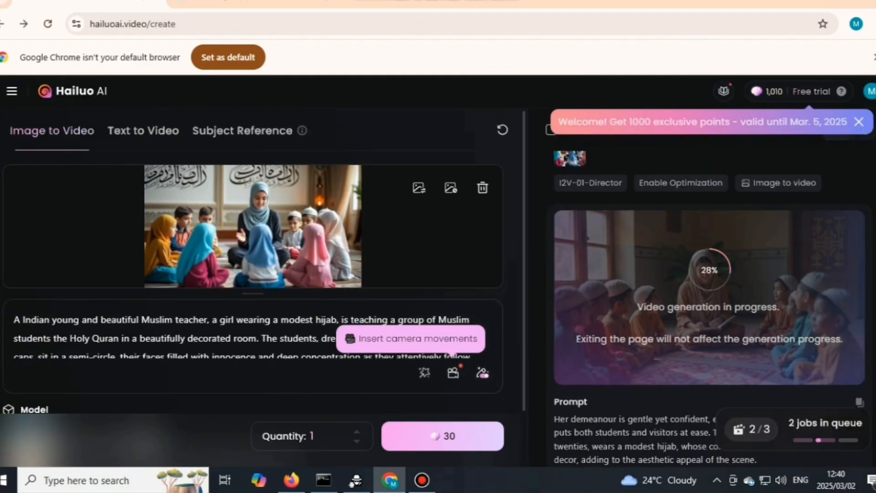
scroll(710, 297, "up", 4)
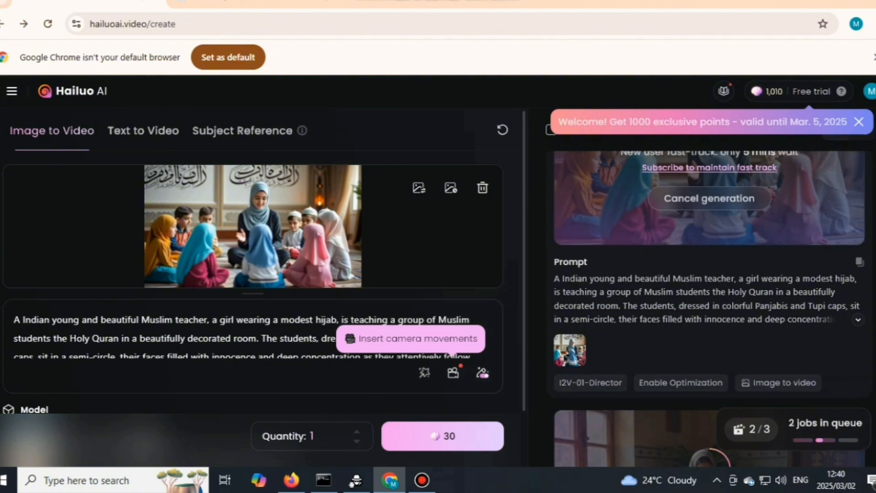
scroll(709, 296, "down", 4)
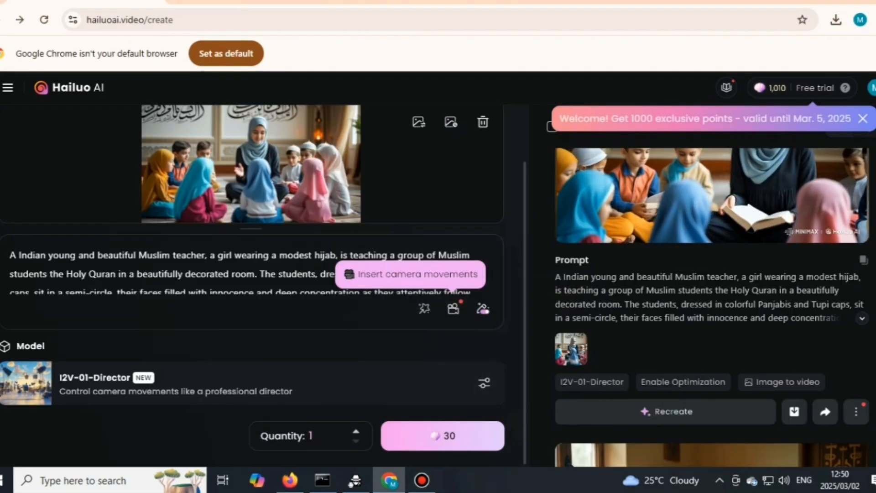
scroll(251, 274, "up", 2)
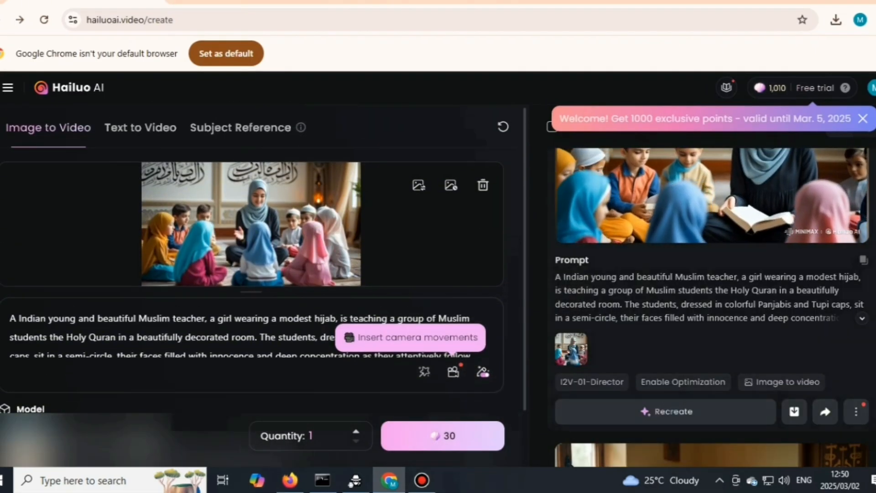
Open the newest classroom video from the generation history and play it, followed by the other finished videos
scroll(711, 297, "up", 3)
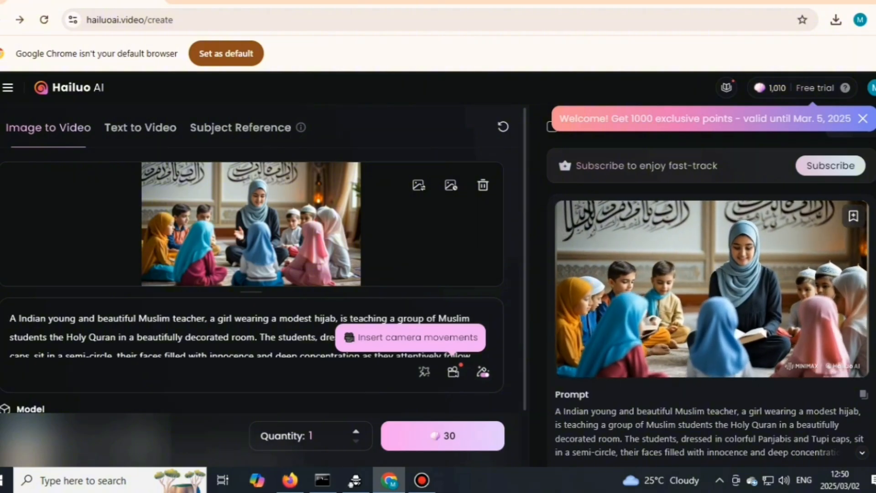
double_click(730, 366)
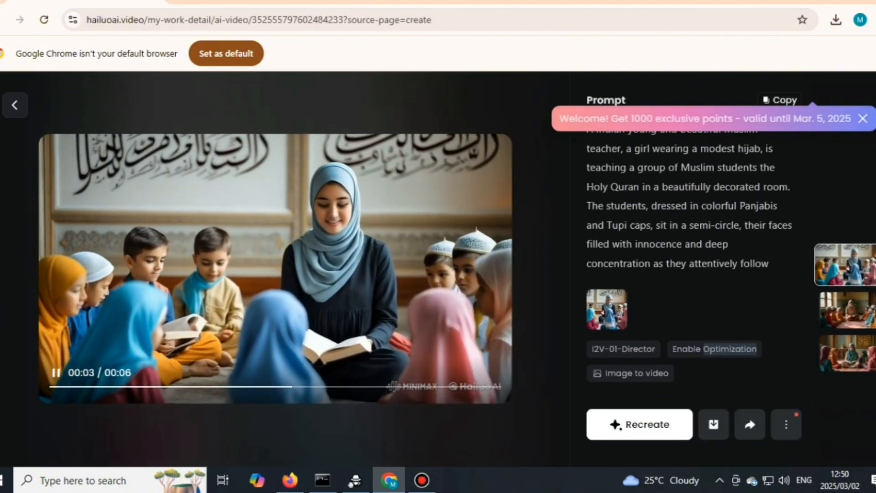
scroll(184, 327, "down", 1)
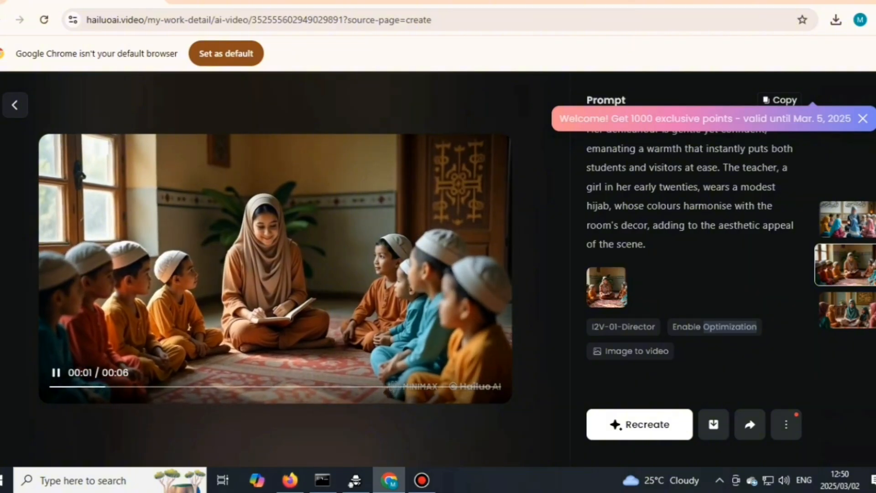
key("Down")
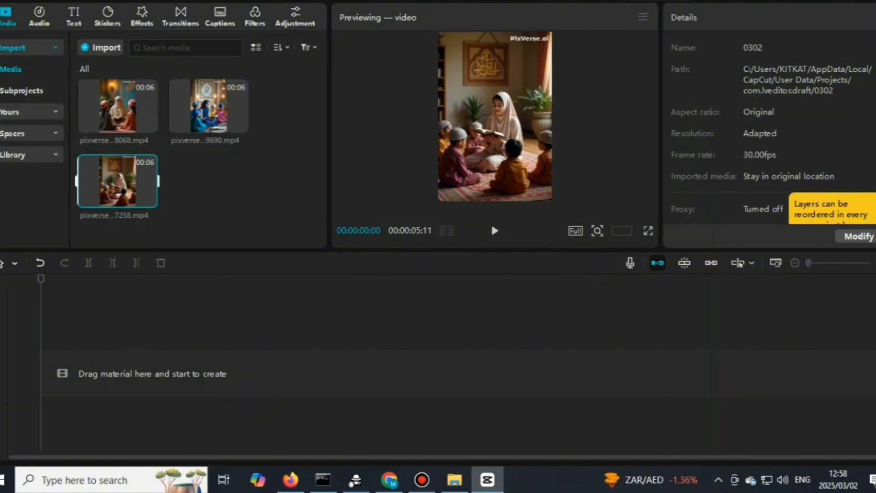
Switch to CapCut and add the clip ending in 8068.mp4 to the timeline twice, back to back
left_click(149, 124)
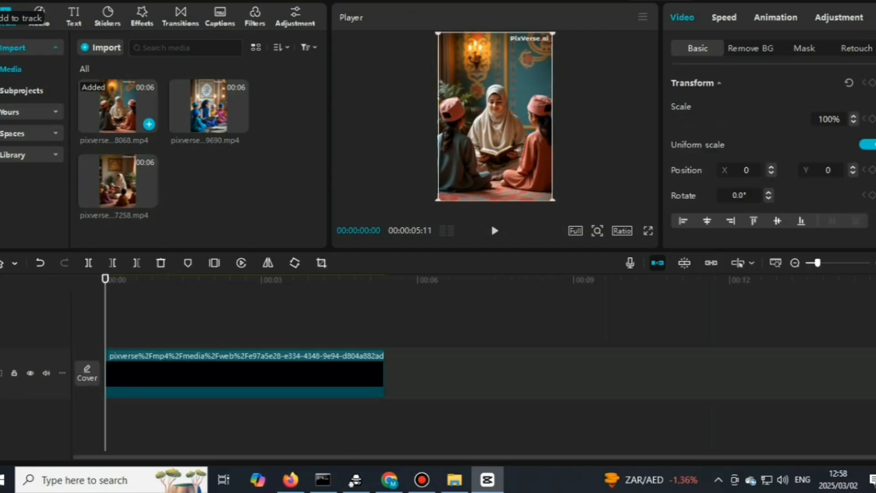
left_click(168, 278)
left_click_drag(167, 279, 384, 278)
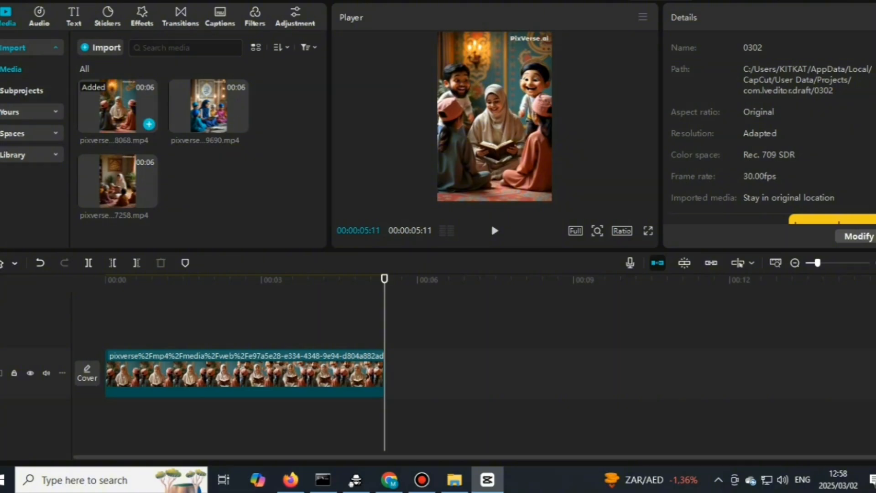
left_click(149, 124)
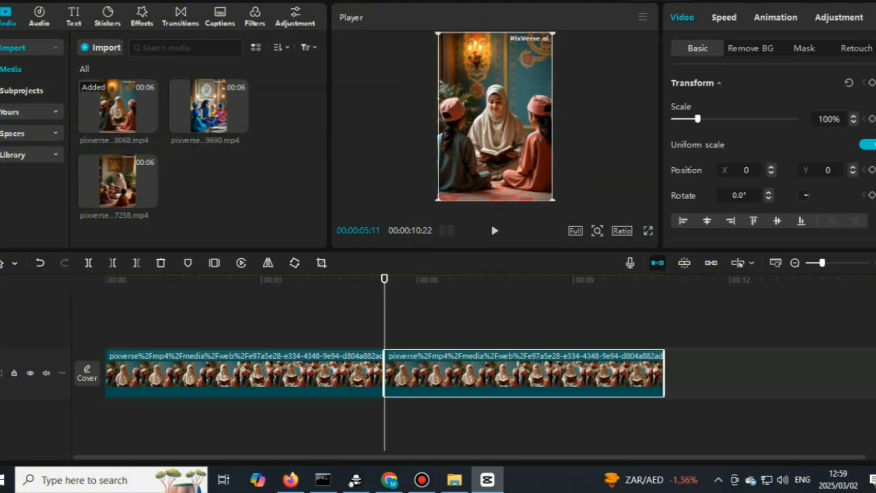
Append the clip ending in 9690.mp4 directly after the second clip on the timeline
left_click_drag(385, 278, 663, 279)
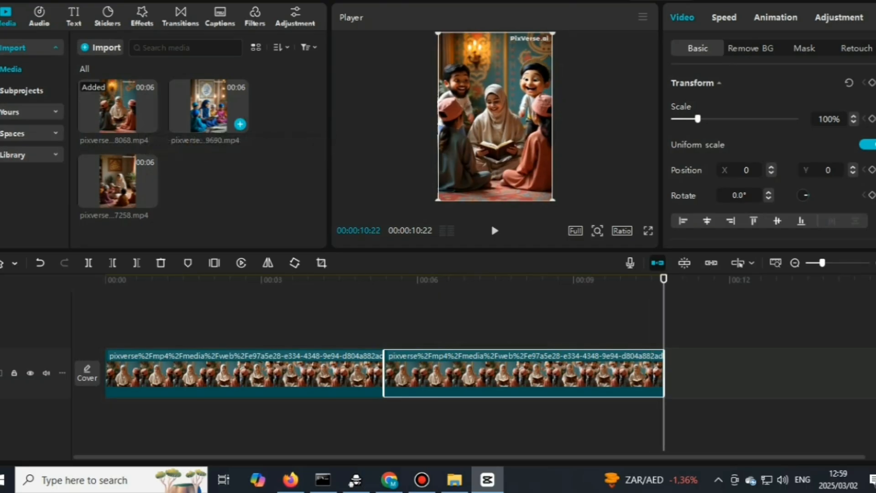
left_click(240, 124)
key("space")
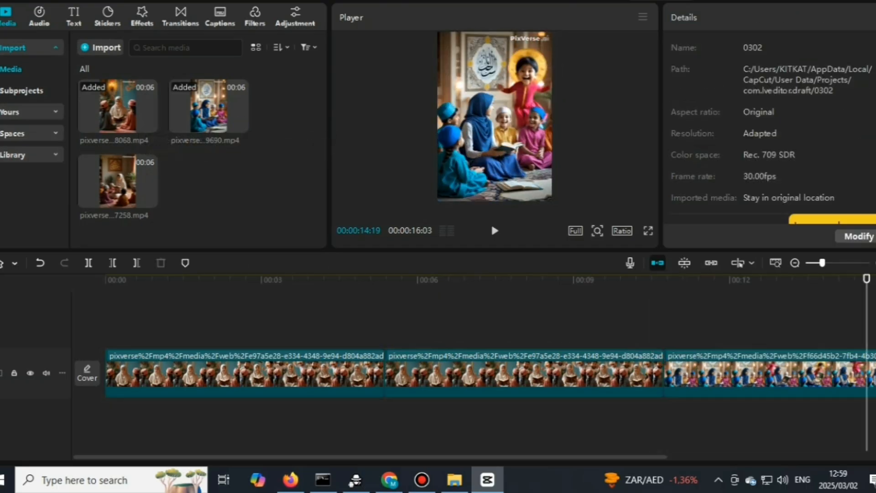
left_click(866, 374)
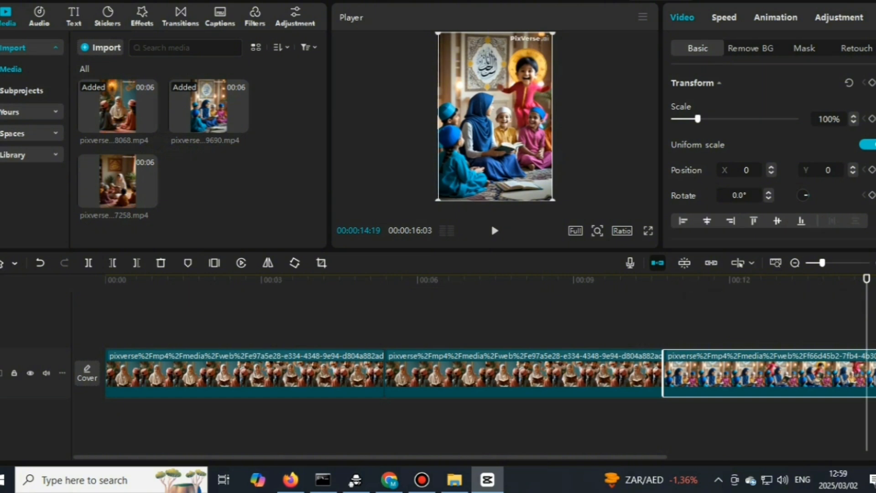
Play the sequence from the start and append the clip ending in 7258.mp4 at its end
left_click_drag(866, 279, 105, 278)
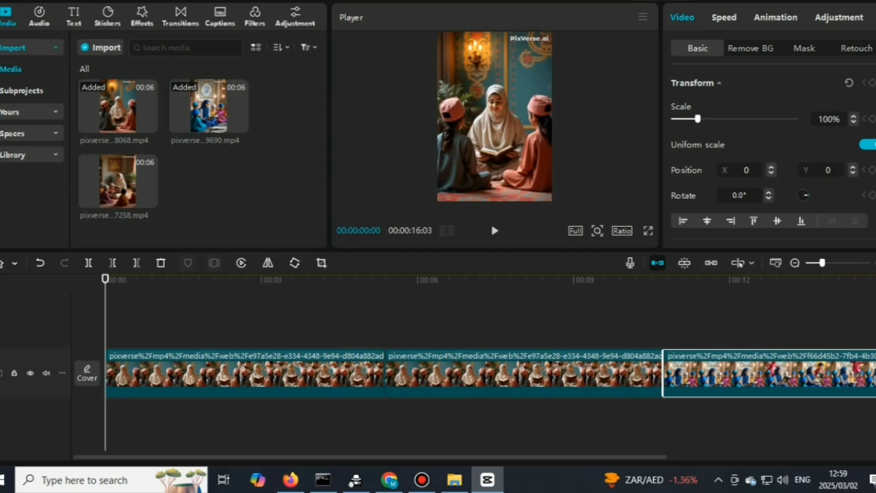
key("space")
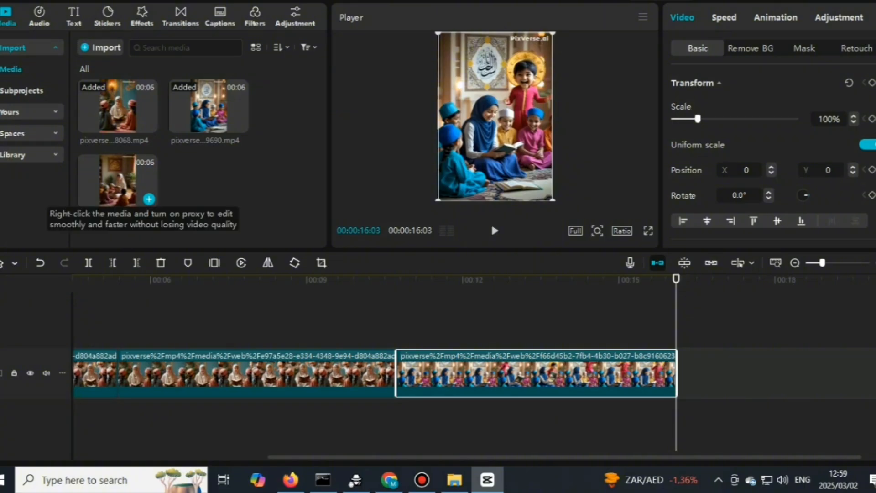
left_click(150, 199)
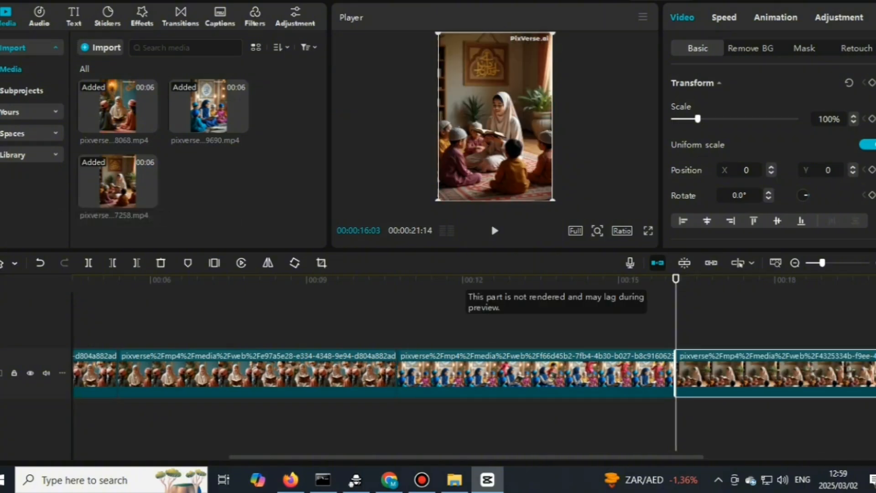
left_click(493, 228)
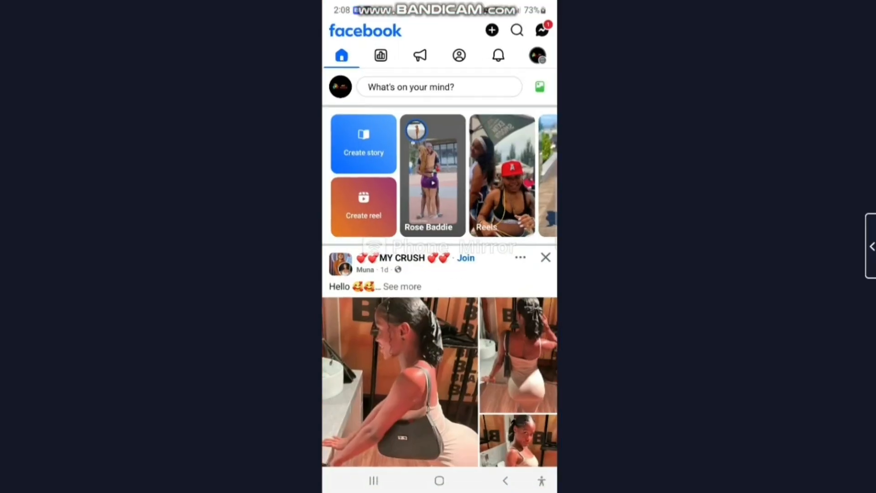
In the mirrored phone's Facebook app, create a reel from the 00:21 gallery video and add the song "Alifun Baa", searching for "Alif f"
left_click(364, 207)
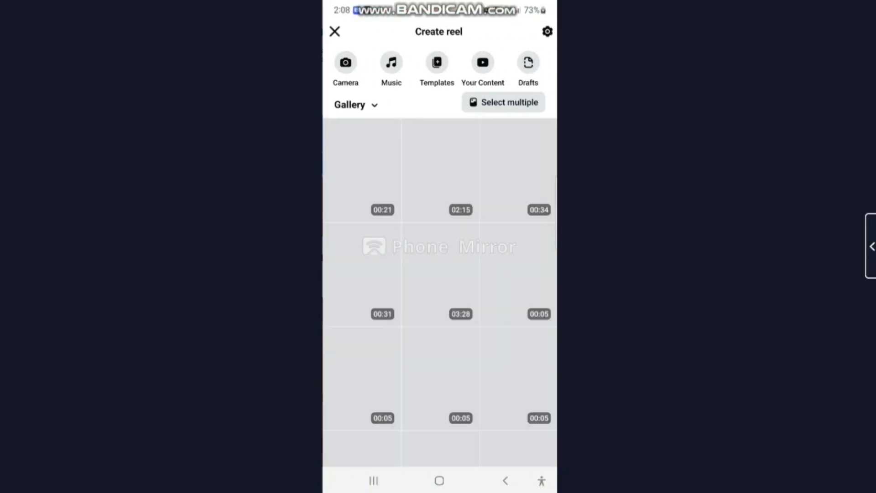
left_click(361, 170)
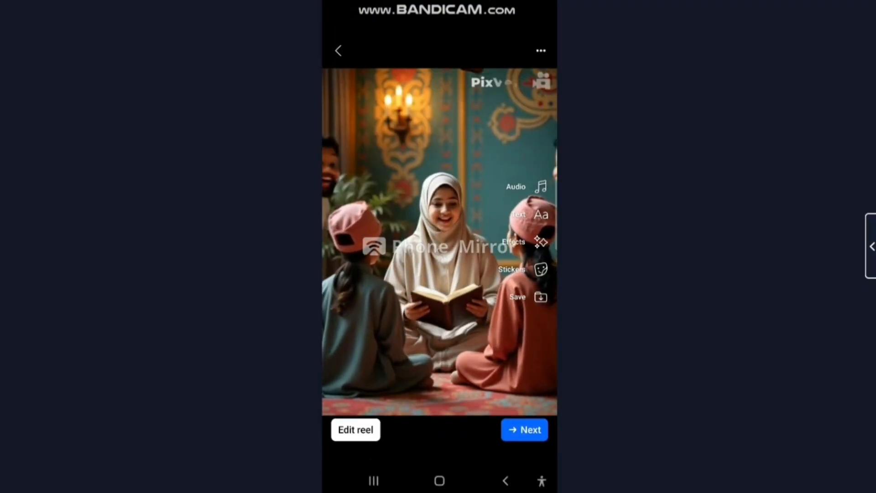
left_click(541, 186)
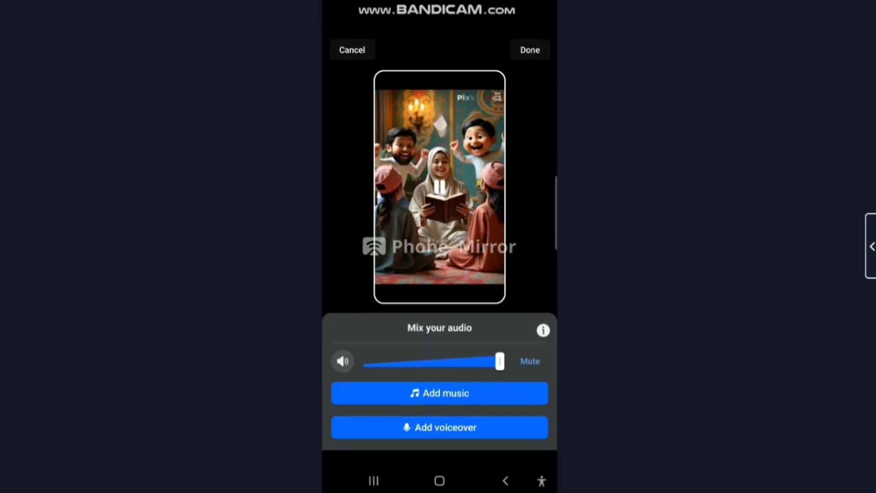
left_click(440, 393)
left_click(423, 89)
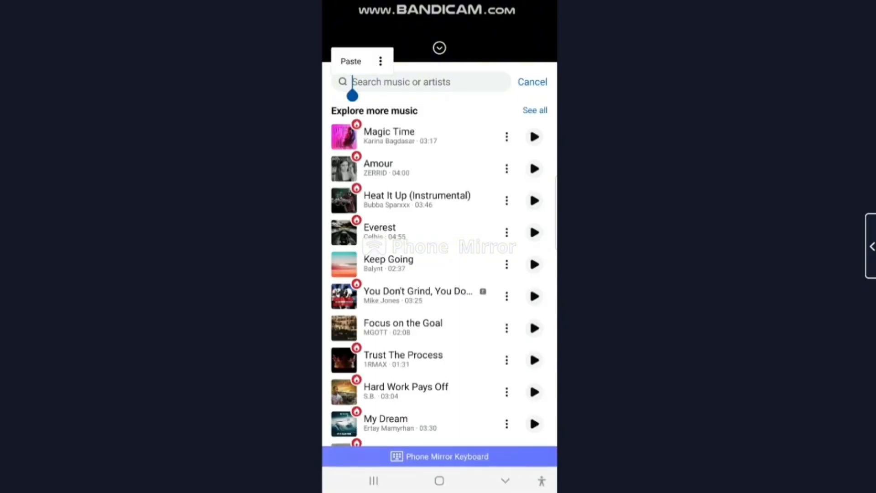
left_click(401, 81)
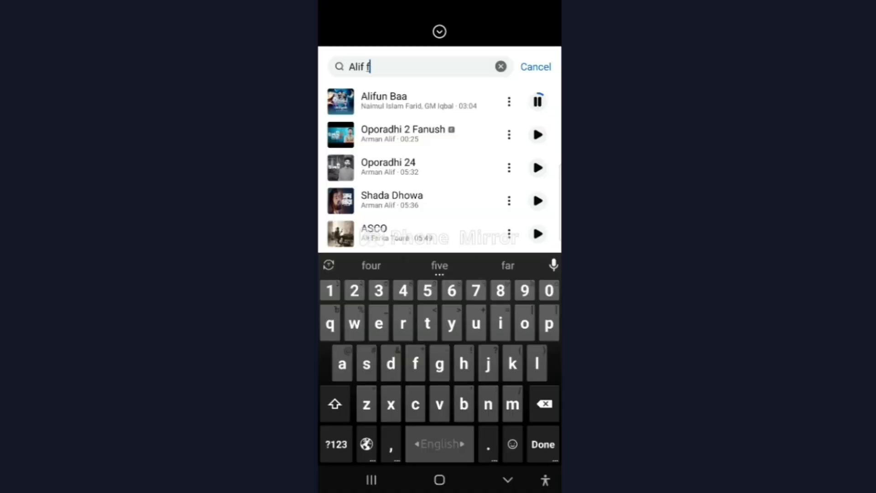
left_click(419, 101)
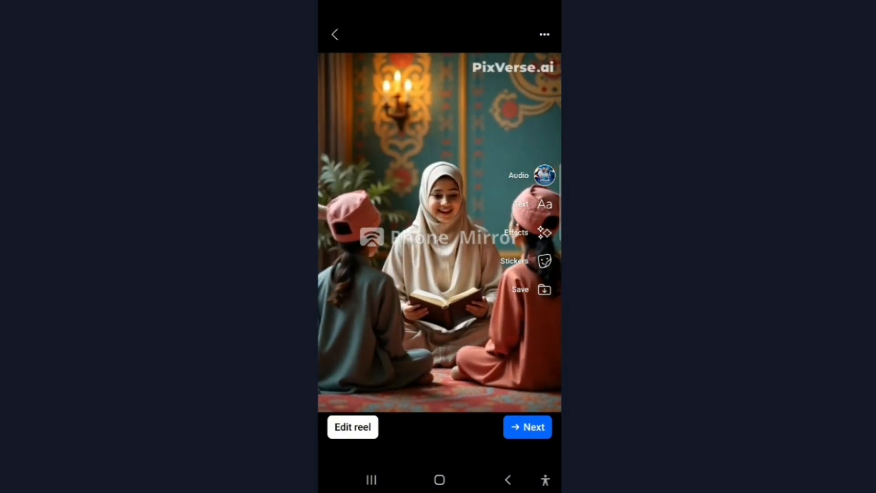
Continue to the reel settings and begin the reel description with "How Cr Unlimited"
left_click(528, 427)
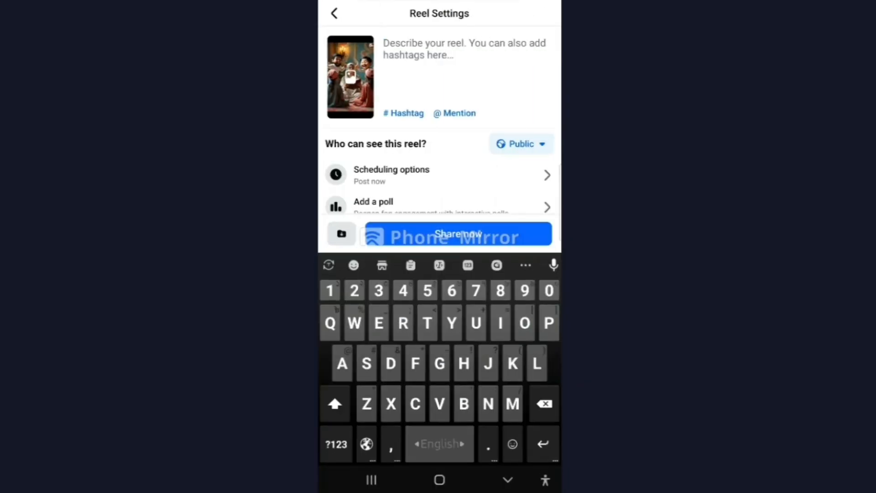
left_click(335, 403)
type("i")
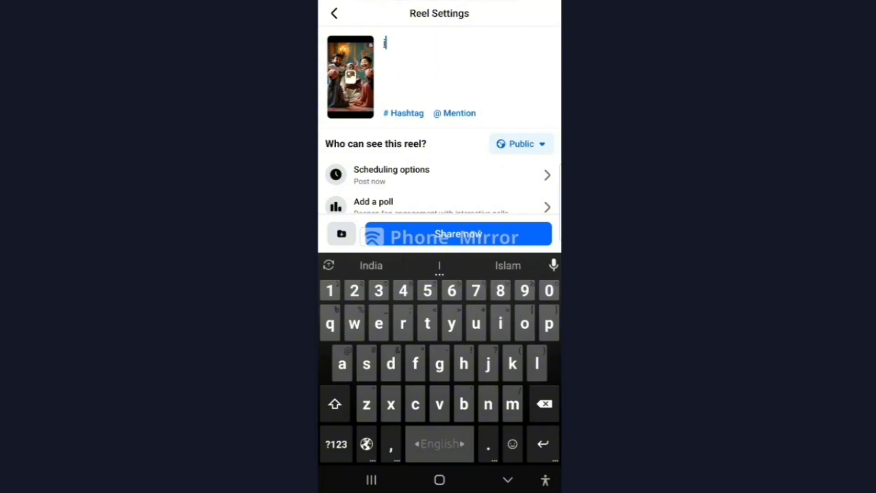
key("BackSpace")
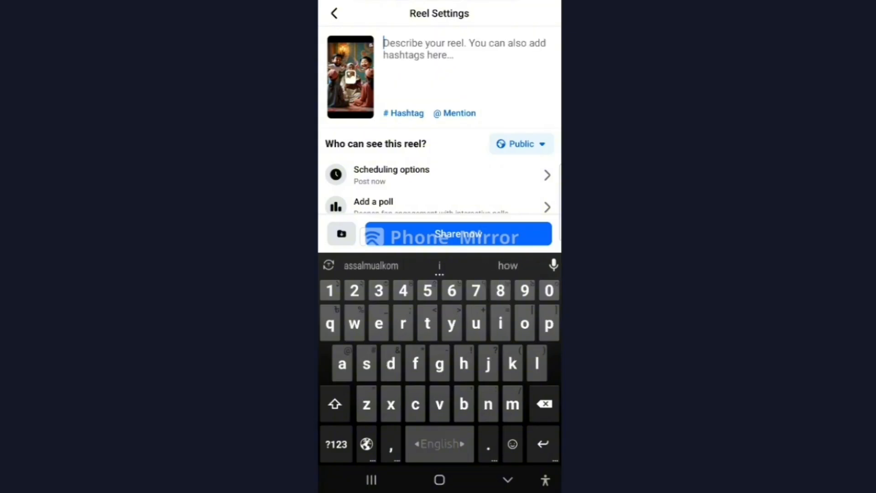
key("shift")
type("Ho")
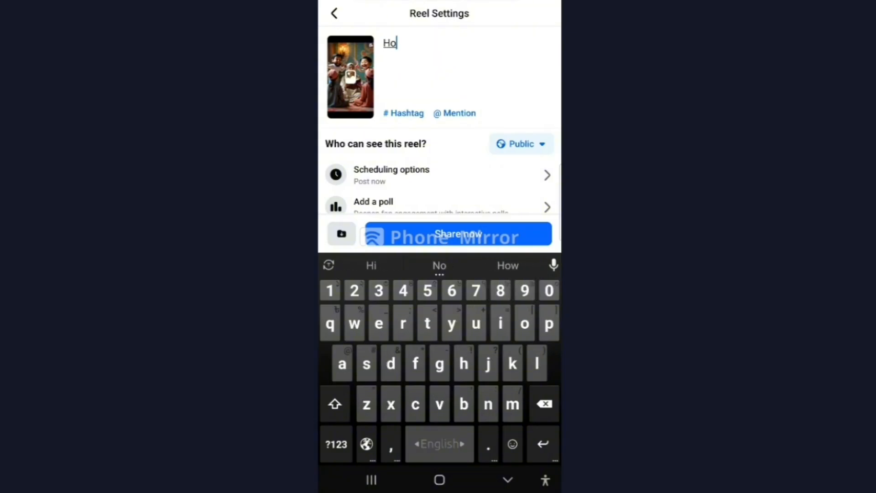
type("w")
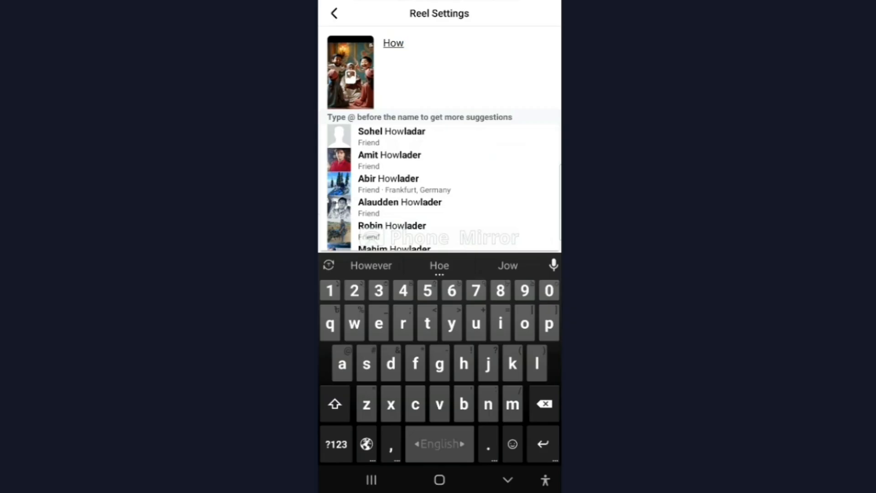
key("shift")
type("Cr")
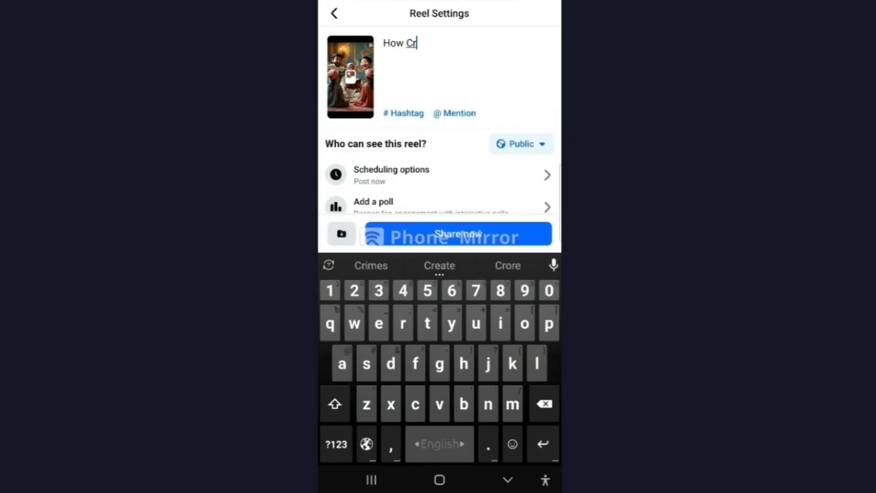
type("i")
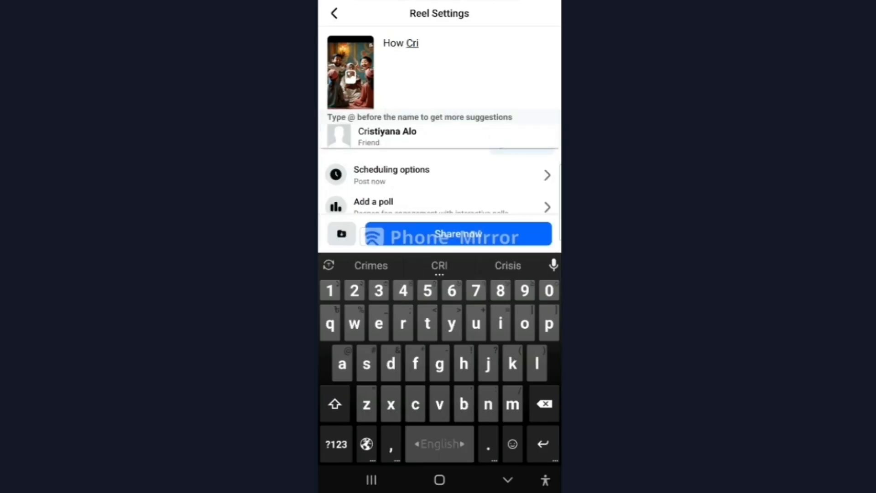
type("t")
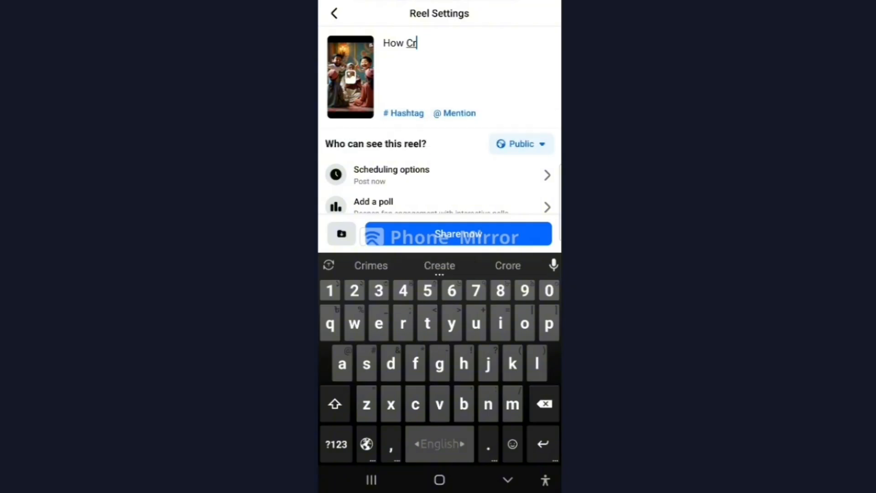
type(" Unlimited")
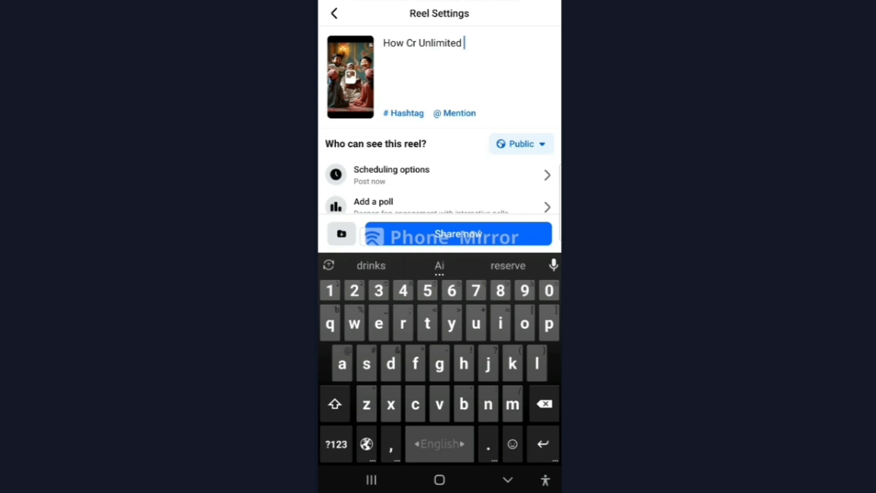
Extend the reel description with the word "ISLAMic"
key("shift")
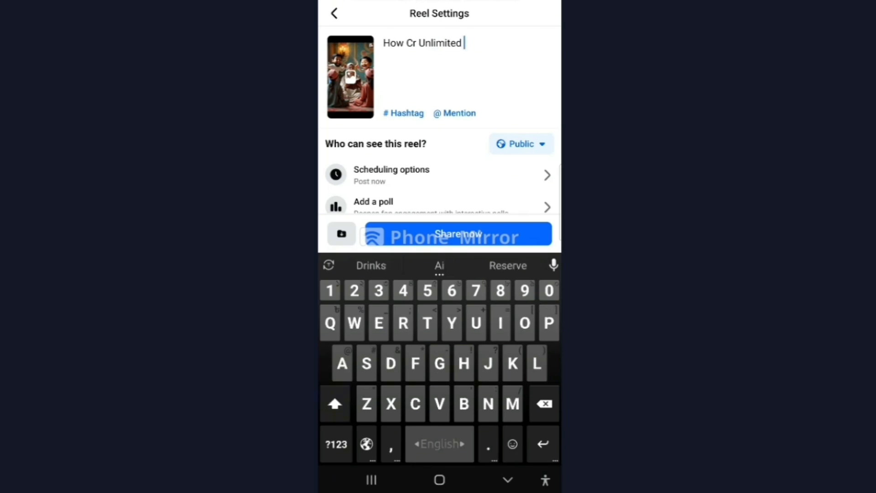
type("A")
key("shift")
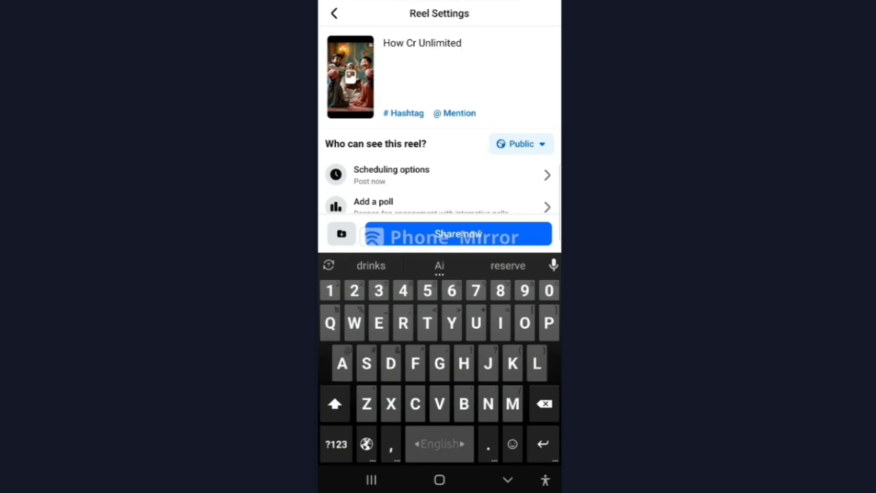
type("I")
key("shift")
type("SLAM")
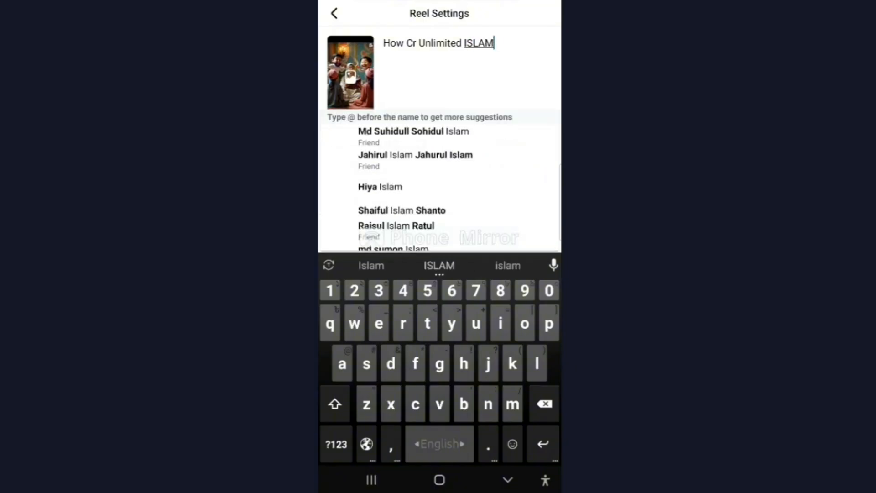
type("ic")
key("shift")
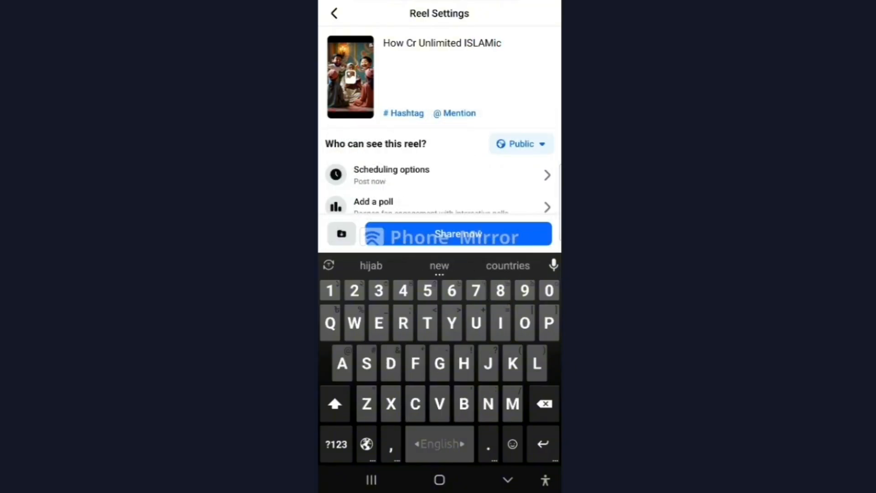